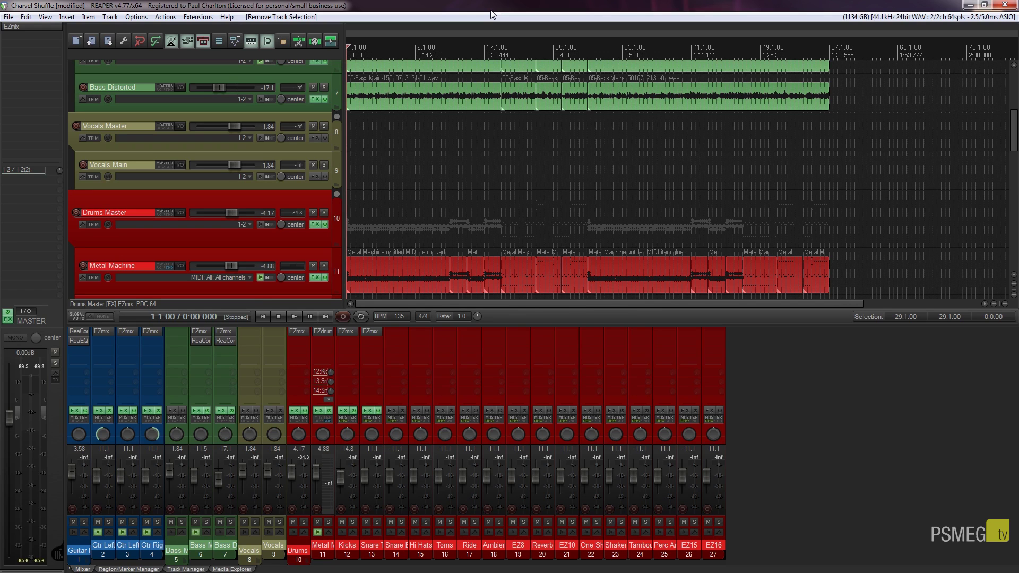
# Step: Use Ctrl+M to hide the docked mixer and left master panel, then reopen the mixer filling the window
pyautogui.hotkey('ctrl', 'm')
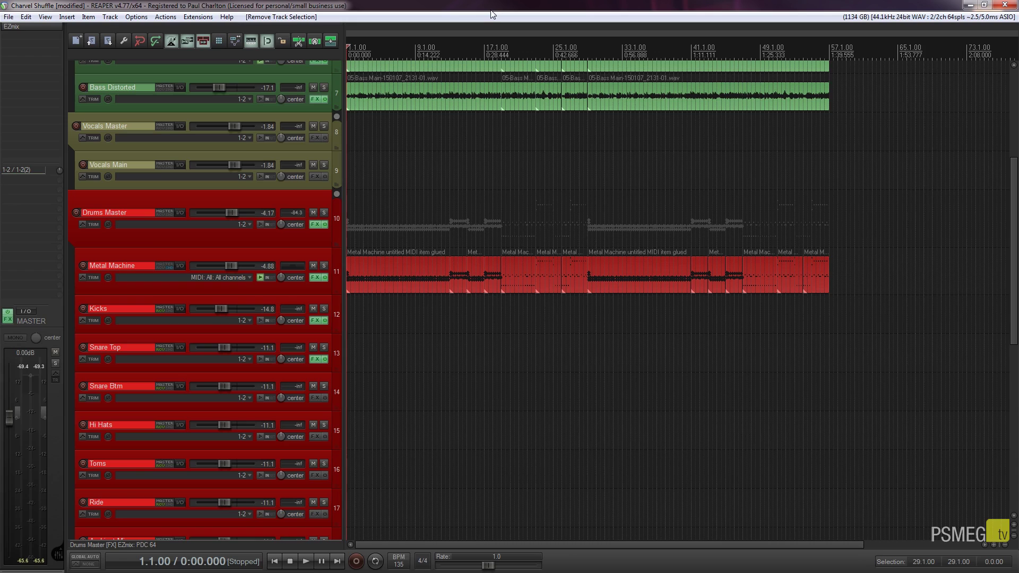
pyautogui.hotkey('ctrl', 'm')
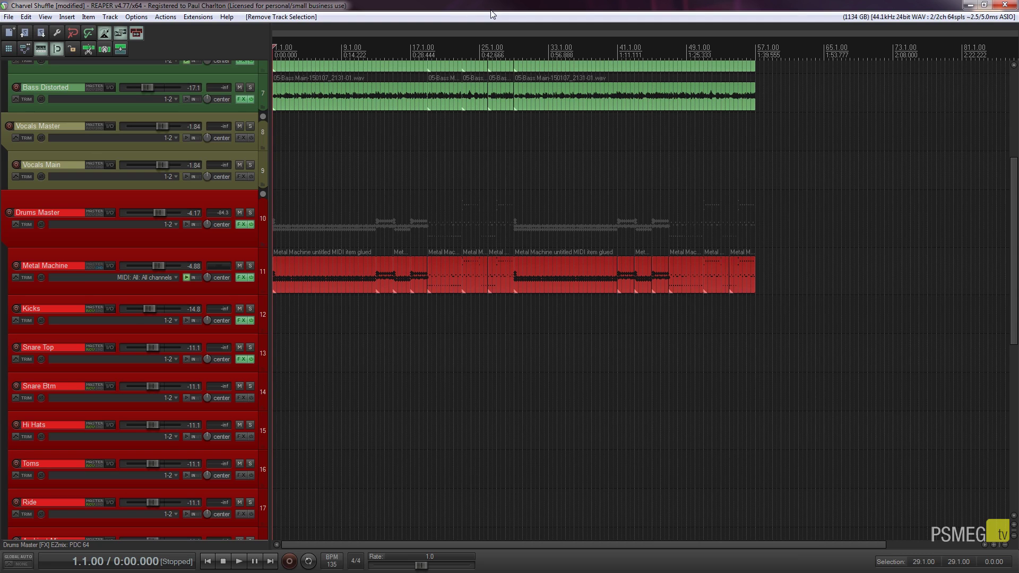
pyautogui.hotkey('ctrl', 'm')
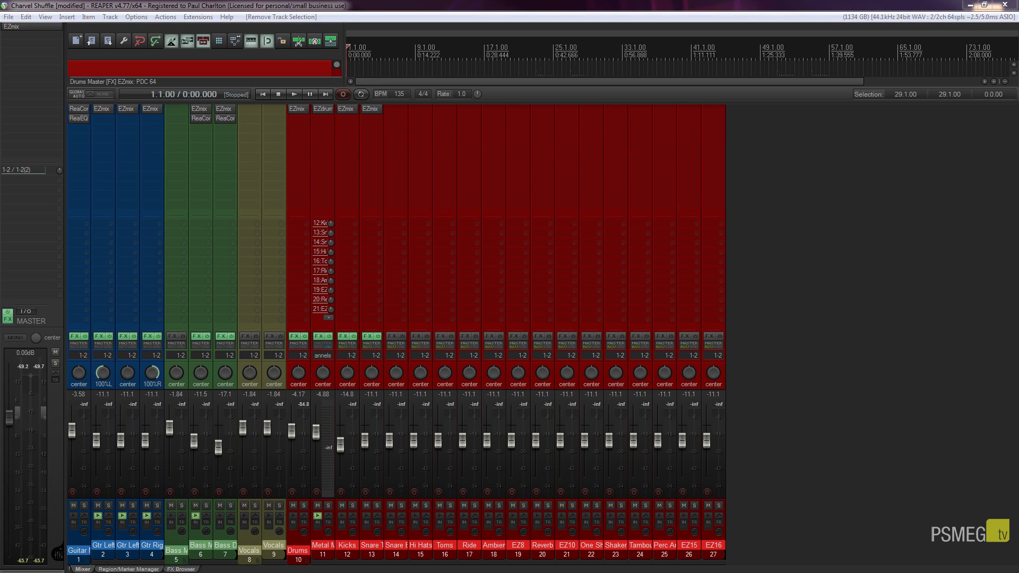
# Step: Open Screensets/Layouts from the View menu and move its window higher up the screen
pyautogui.hotkey('ctrl', 'e')
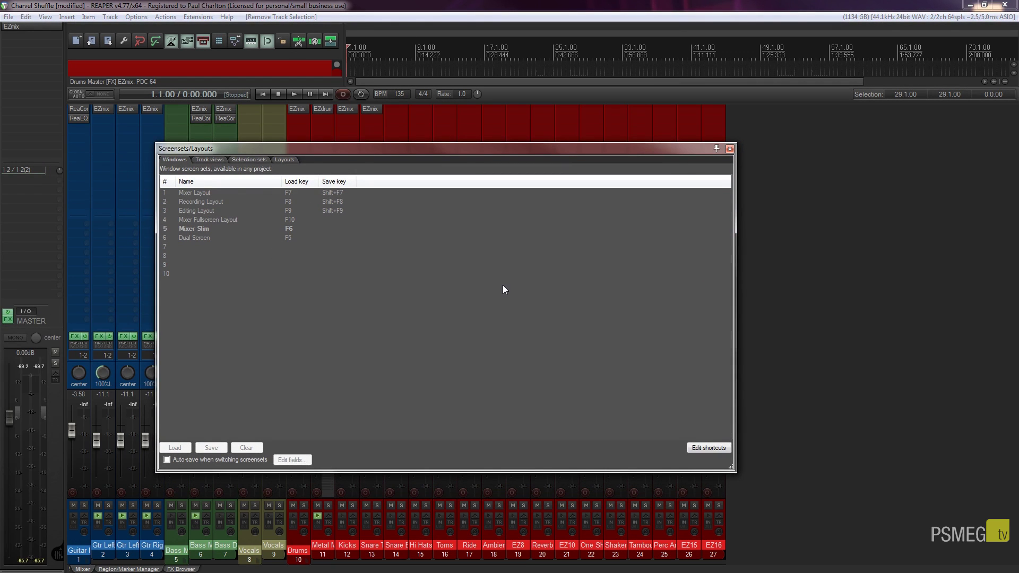
pyautogui.click(730, 149)
pyautogui.click(48, 18)
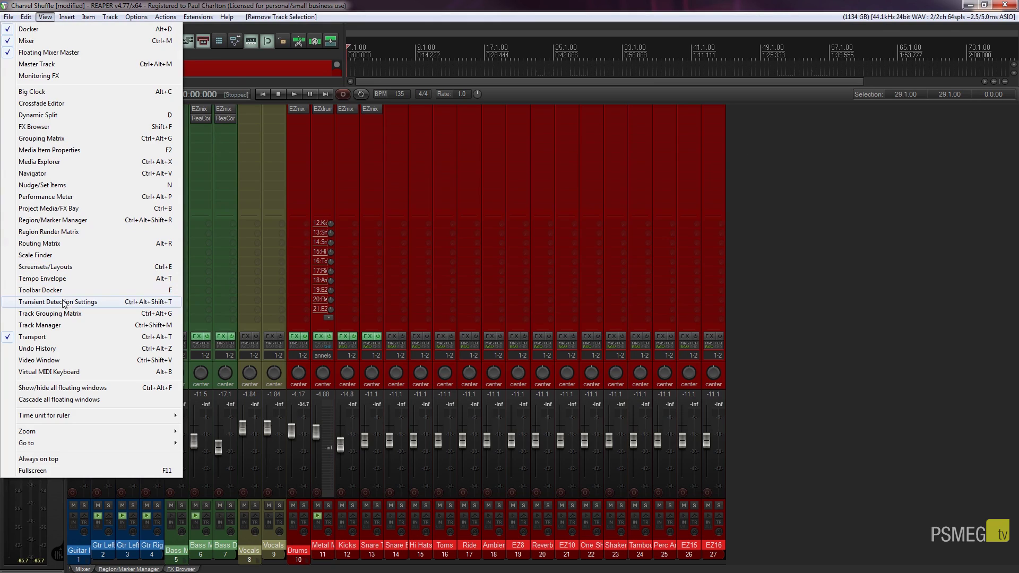
pyautogui.click(57, 269)
pyautogui.moveTo(444, 148); pyautogui.dragTo(444, 97)
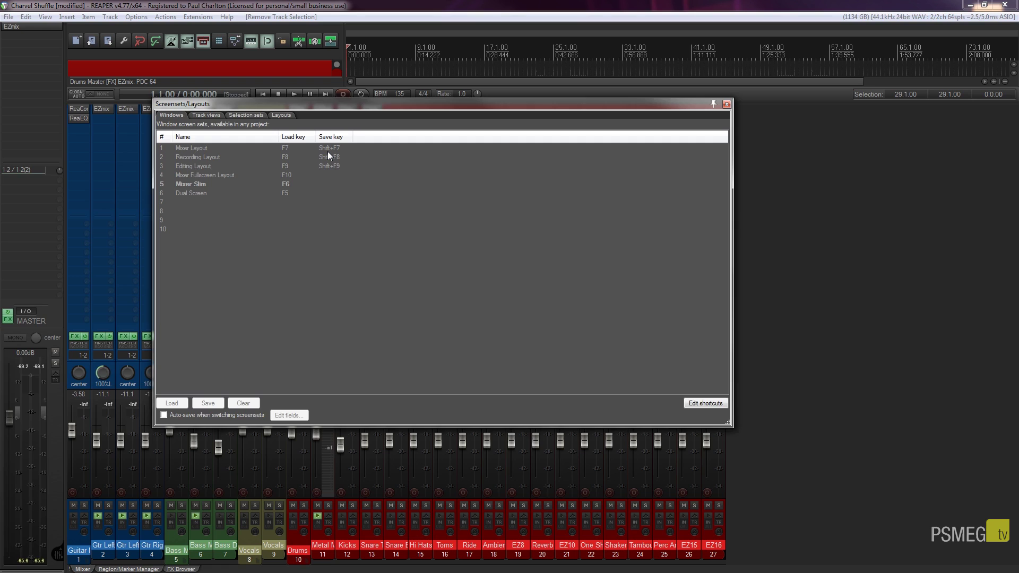
# Step: Move the screensets window aside and drag the arrange/mixer splitter down to enlarge the track area
pyautogui.moveTo(551, 105); pyautogui.dragTo(121, 180)
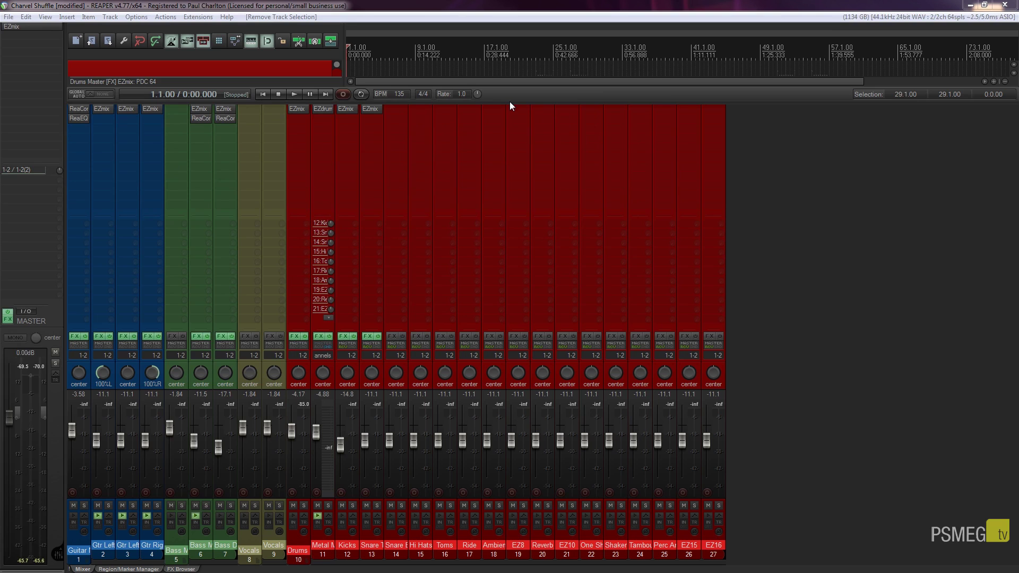
pyautogui.moveTo(509, 102); pyautogui.dragTo(509, 171)
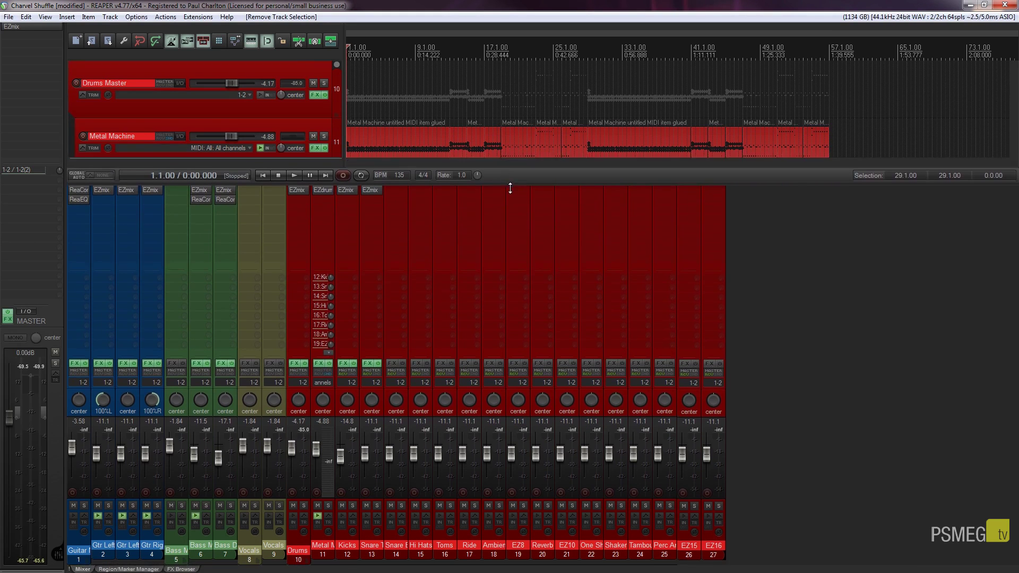
pyautogui.moveTo(510, 188); pyautogui.dragTo(510, 195)
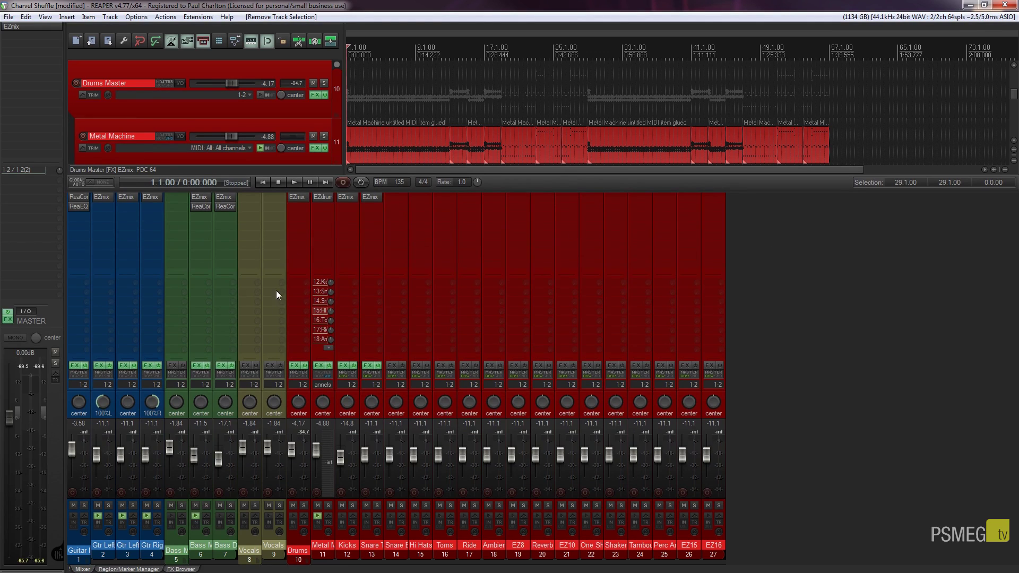
# Step: Apply the Big Meter track panel layout and drag the track area taller
pyautogui.click(162, 18)
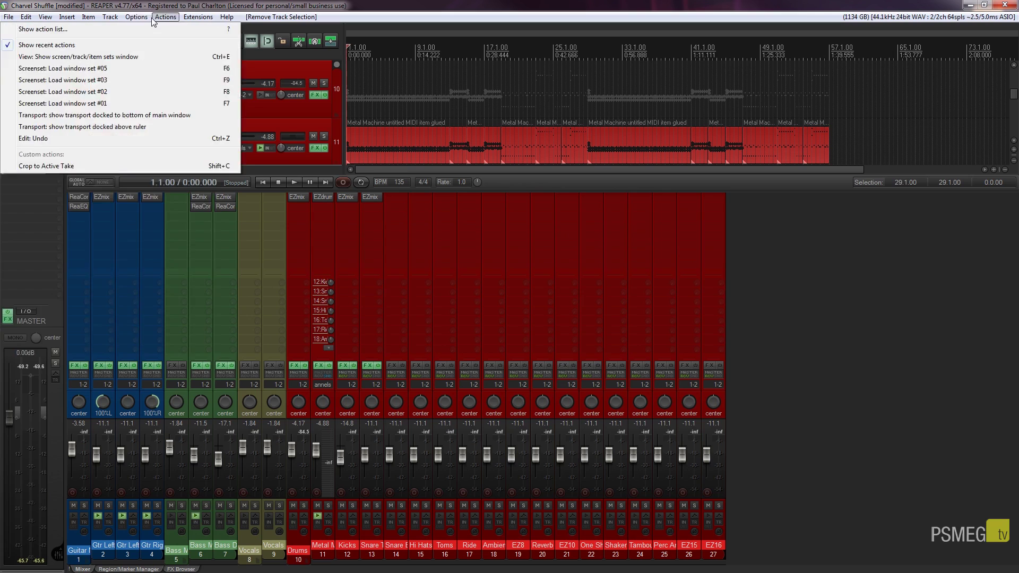
pyautogui.moveTo(136, 17)
pyautogui.moveTo(77, 335)
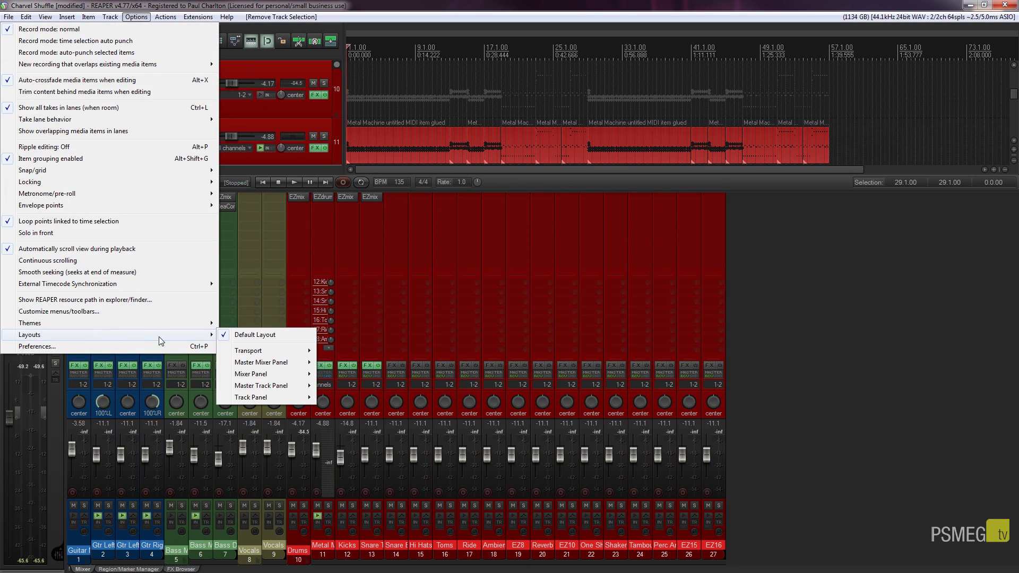
pyautogui.moveTo(267, 392)
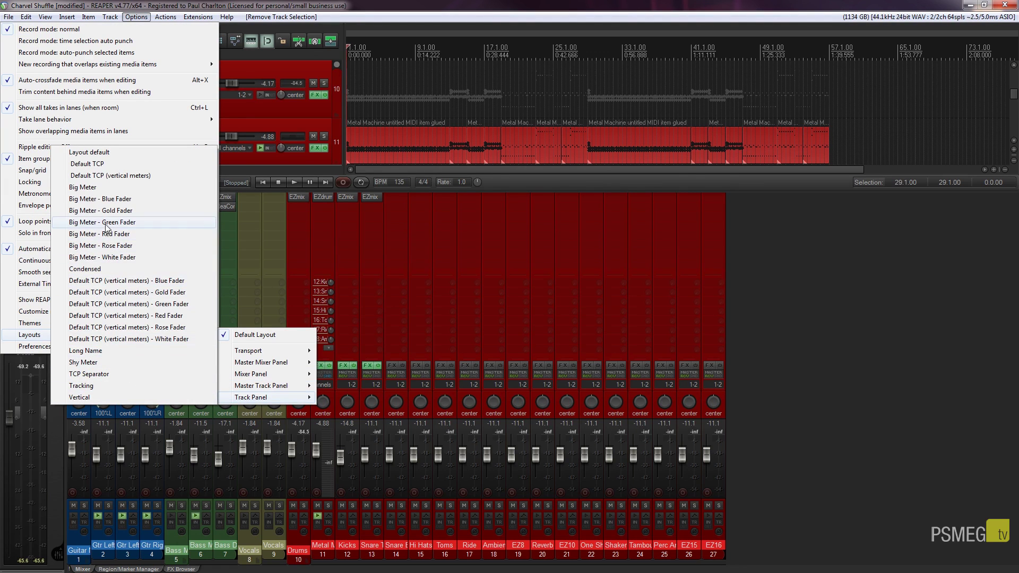
pyautogui.click(107, 200)
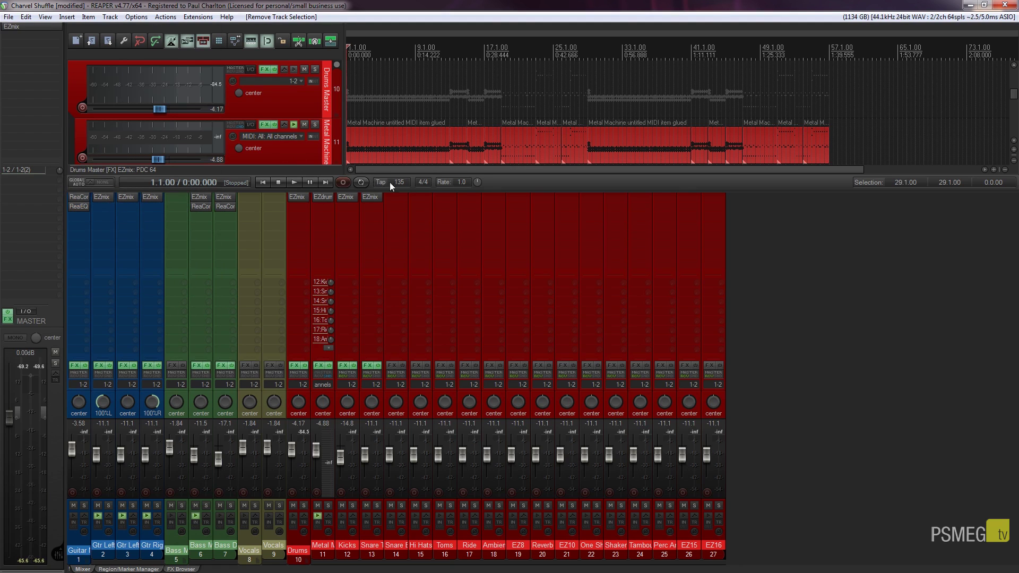
pyautogui.moveTo(502, 187); pyautogui.dragTo(503, 312)
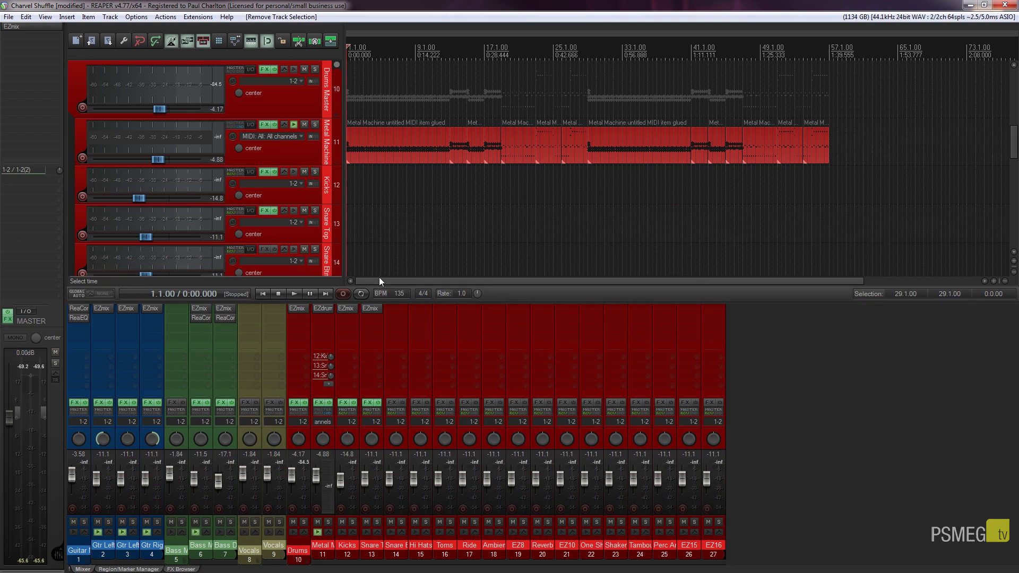
# Step: Select empty slot 7 in Screensets/Layouts and save it with the name 'Test Layout'
pyautogui.press('?')
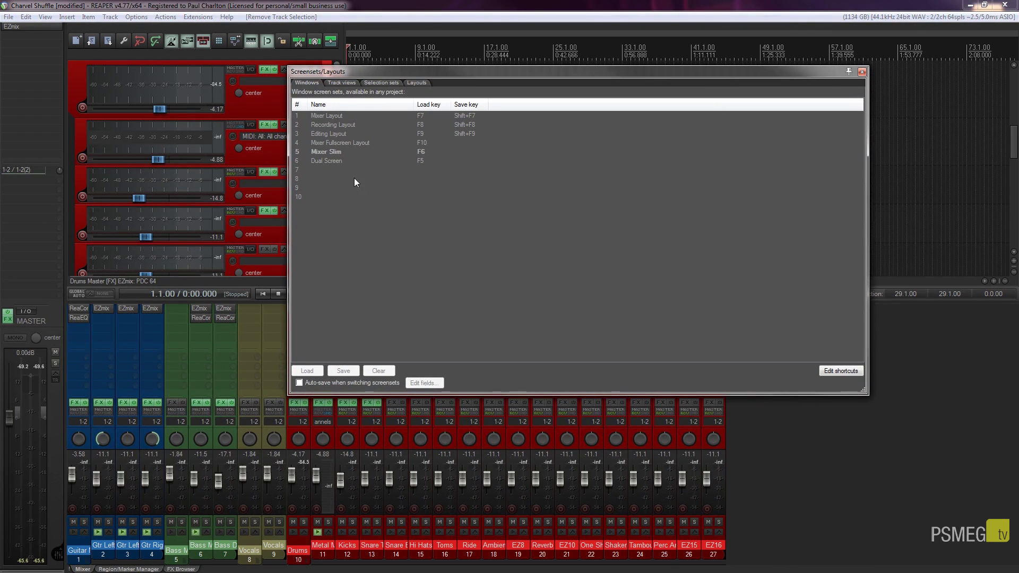
pyautogui.click(320, 170)
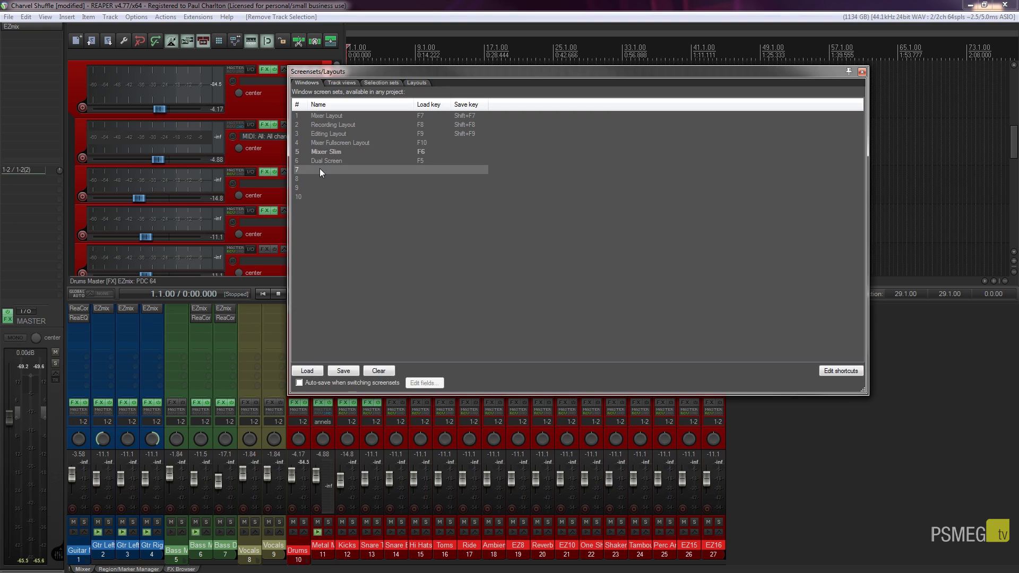
pyautogui.click(344, 371)
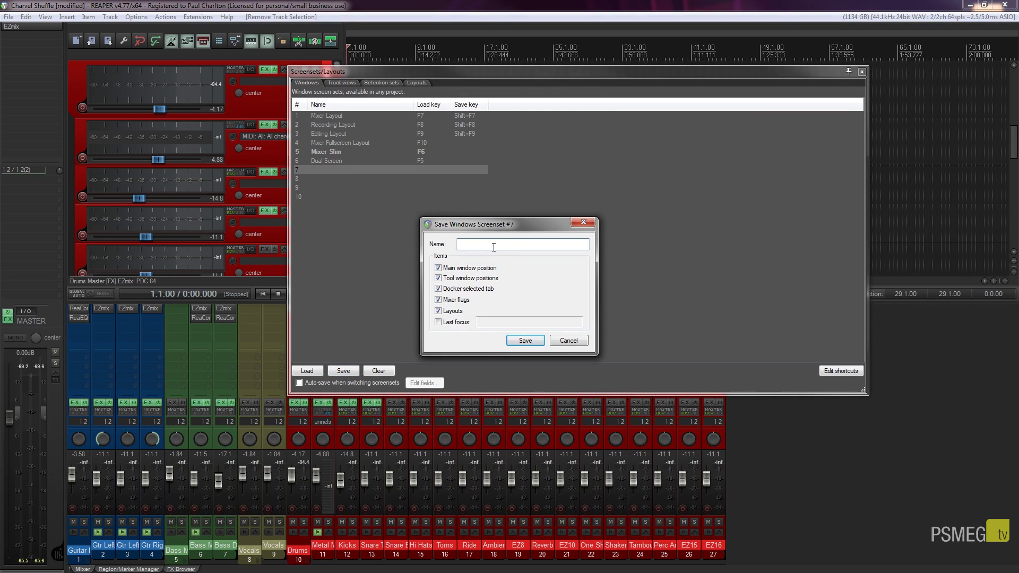
pyautogui.write('Test Layout')
pyautogui.click(526, 340)
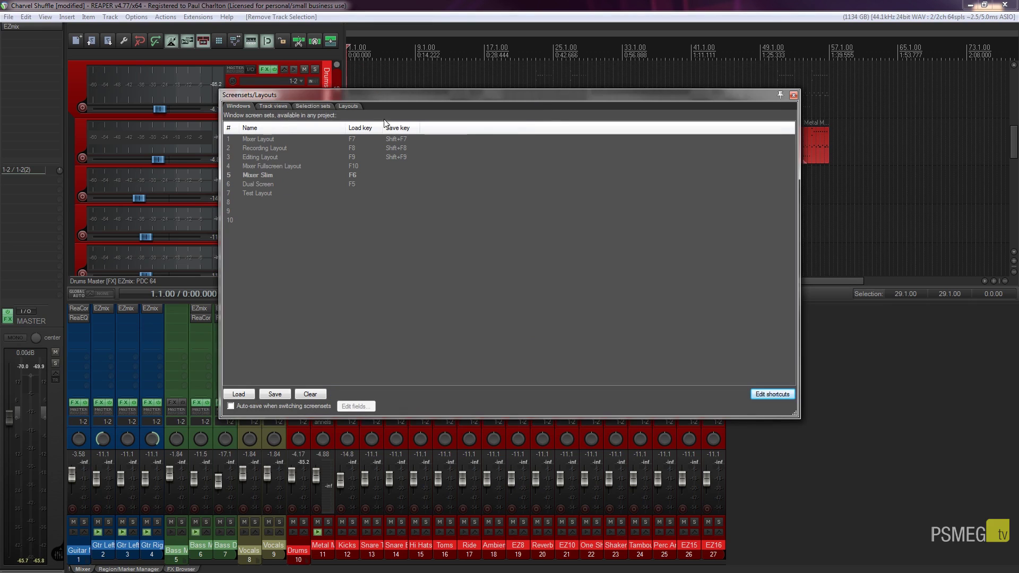
# Step: From the Test Layout entry, open its shortcuts, select 'Screenset: Load window set #07' and add a shortcut
pyautogui.click(259, 193)
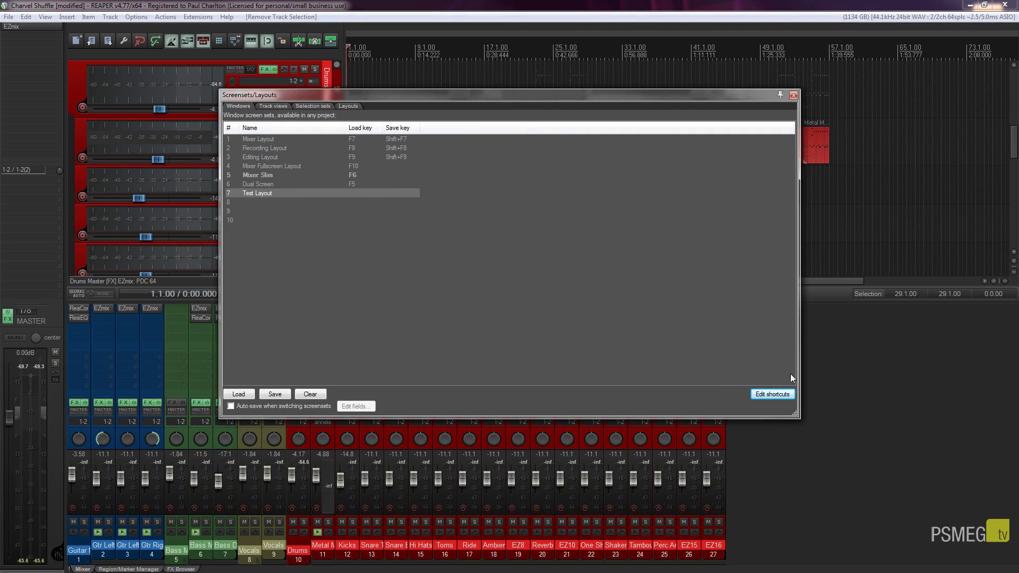
pyautogui.click(772, 394)
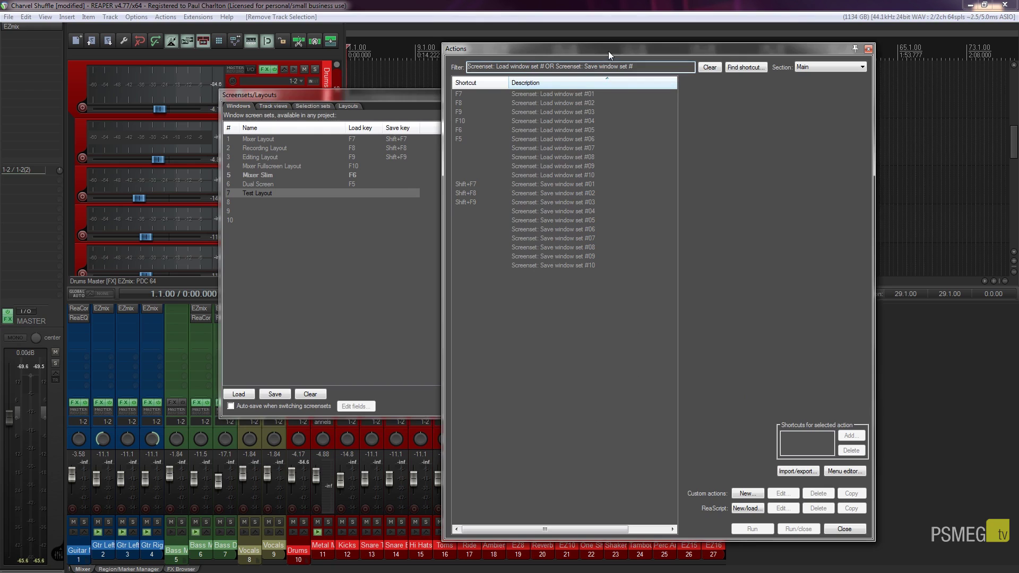
pyautogui.moveTo(608, 51); pyautogui.dragTo(527, 46)
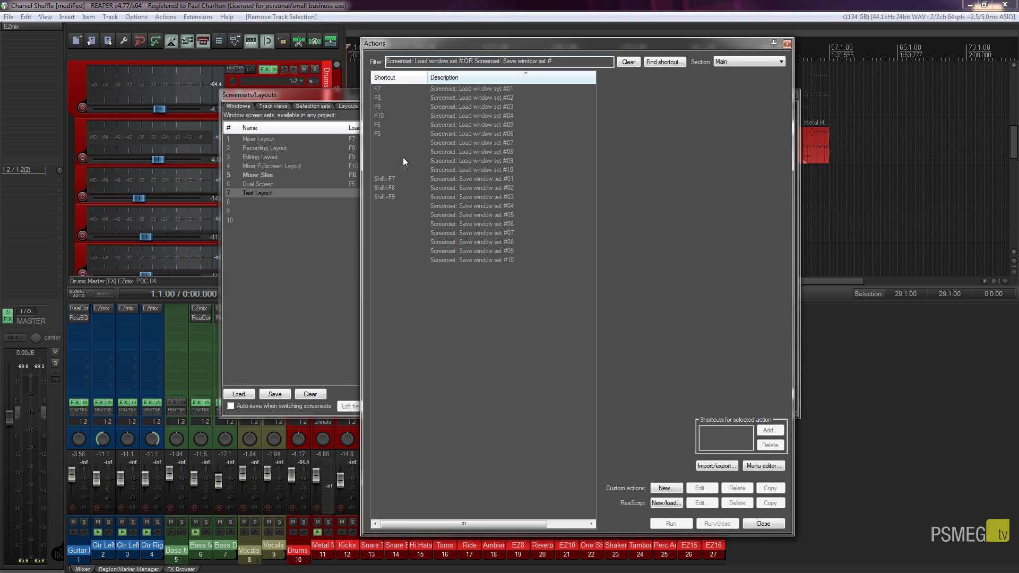
pyautogui.click(447, 144)
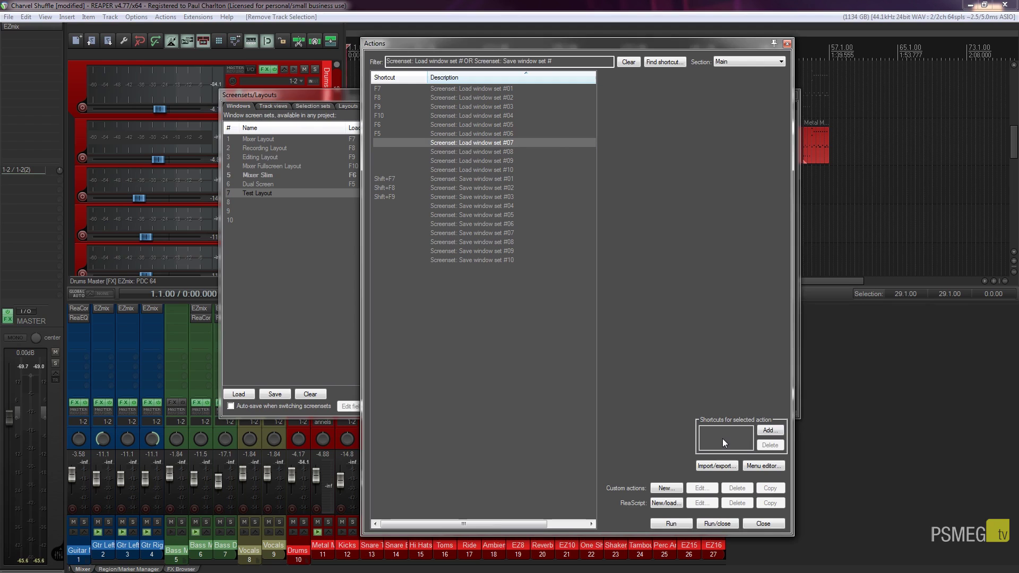
pyautogui.click(768, 431)
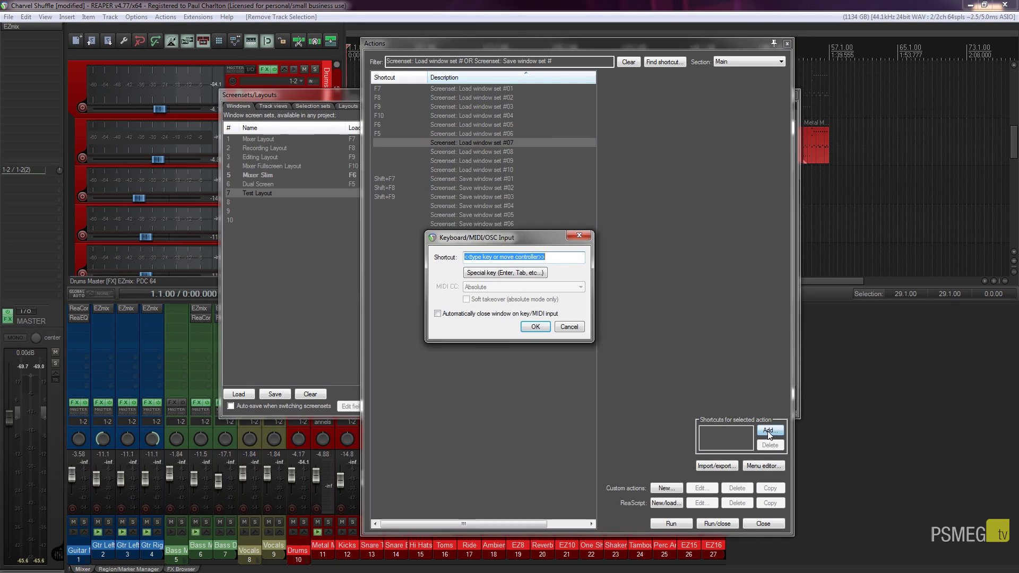
# Step: Try F11 as the shortcut, then decline overriding its existing Toggle fullscreen mapping
pyautogui.click(499, 274)
pyautogui.click(520, 258)
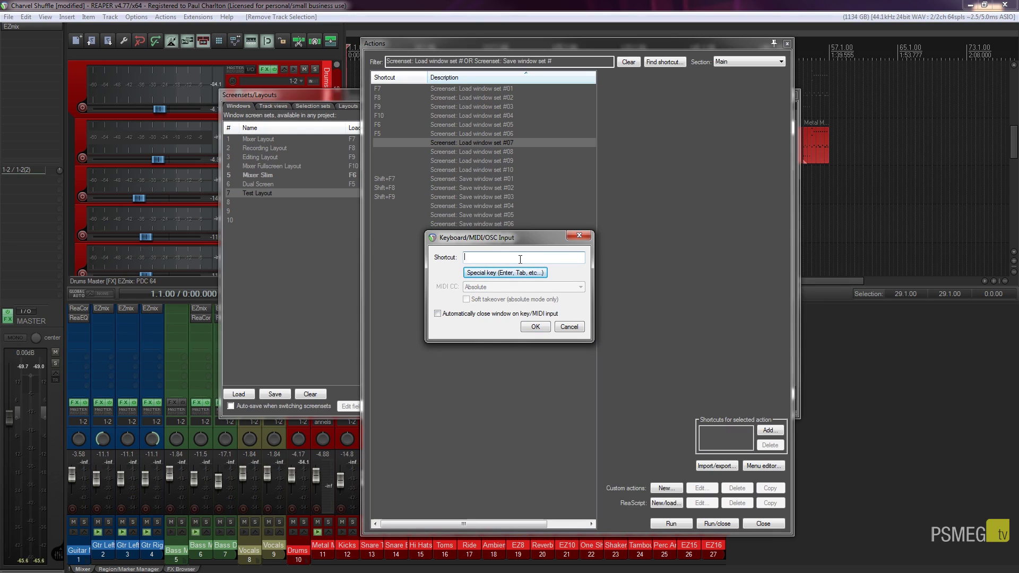
pyautogui.press('F11')
pyautogui.click(535, 327)
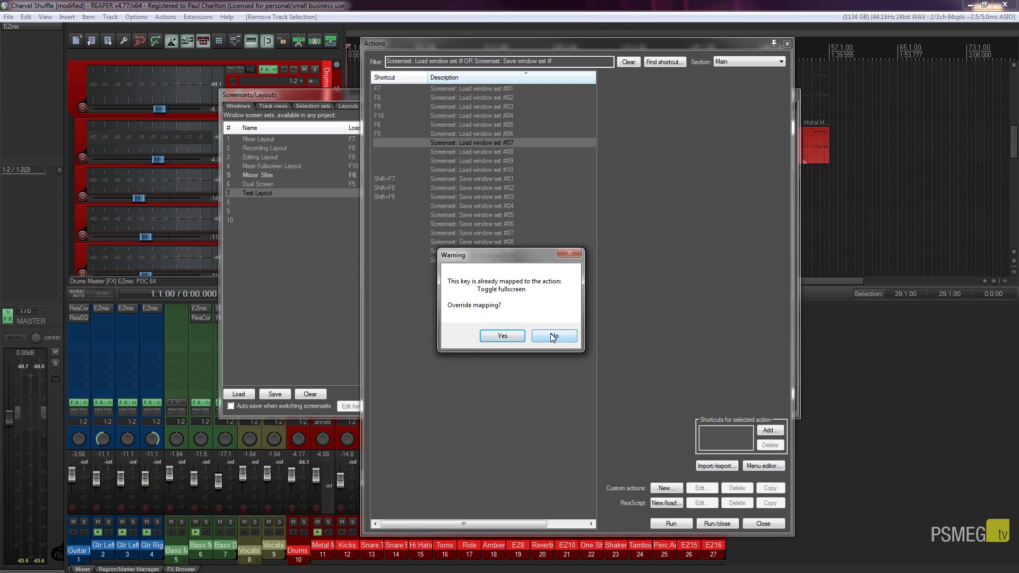
pyautogui.click(553, 336)
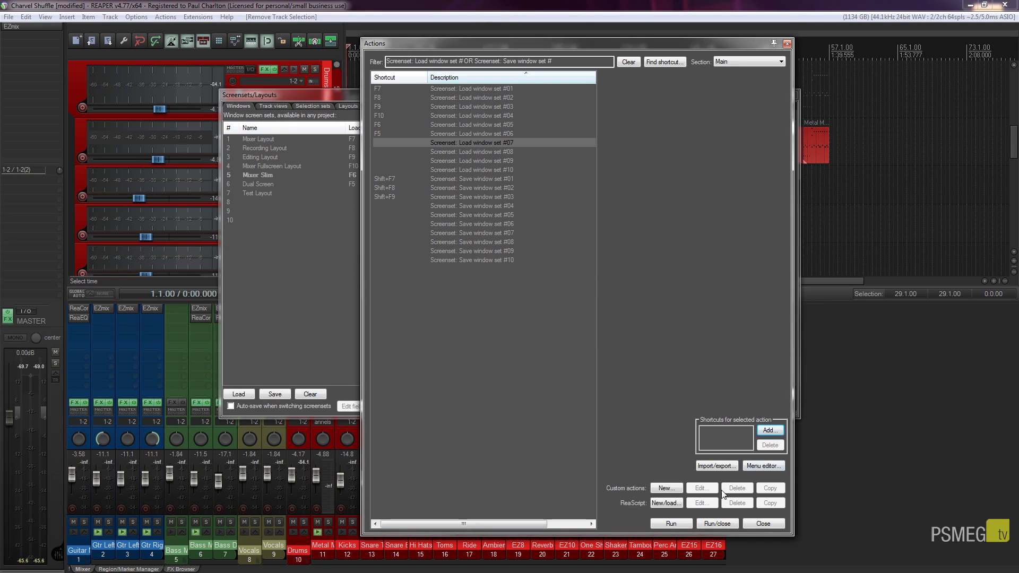
# Step: Close the Actions dialog to return to the Screensets/Layouts window
pyautogui.click(772, 525)
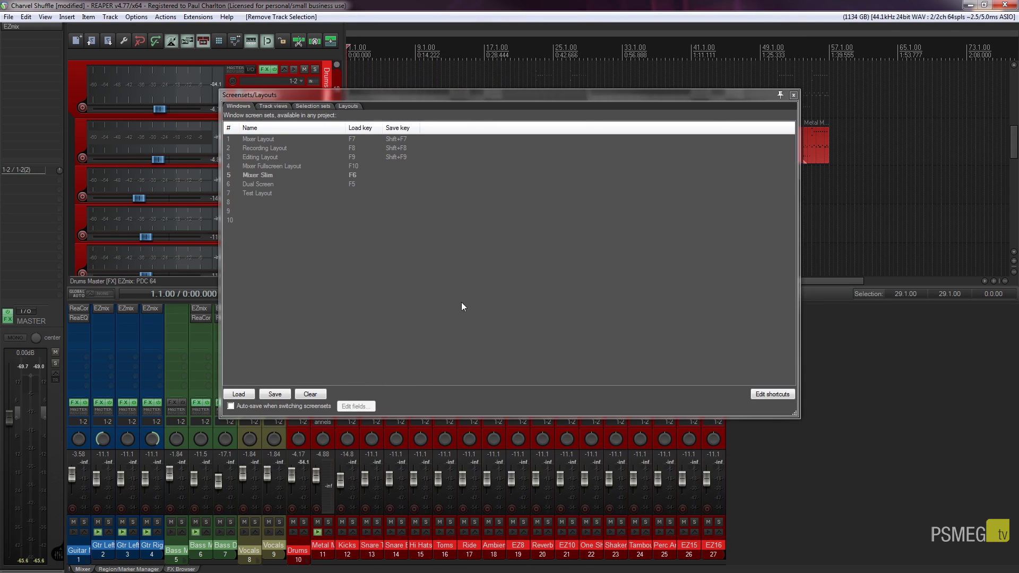